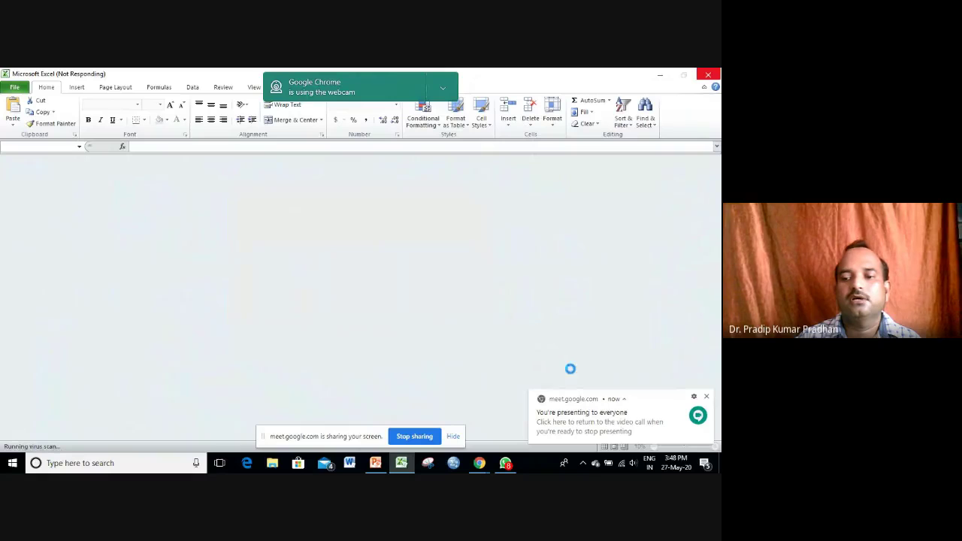
# Start a VLOOKUP formula with empty parentheses in cell I21
pyautogui.click(707, 398)
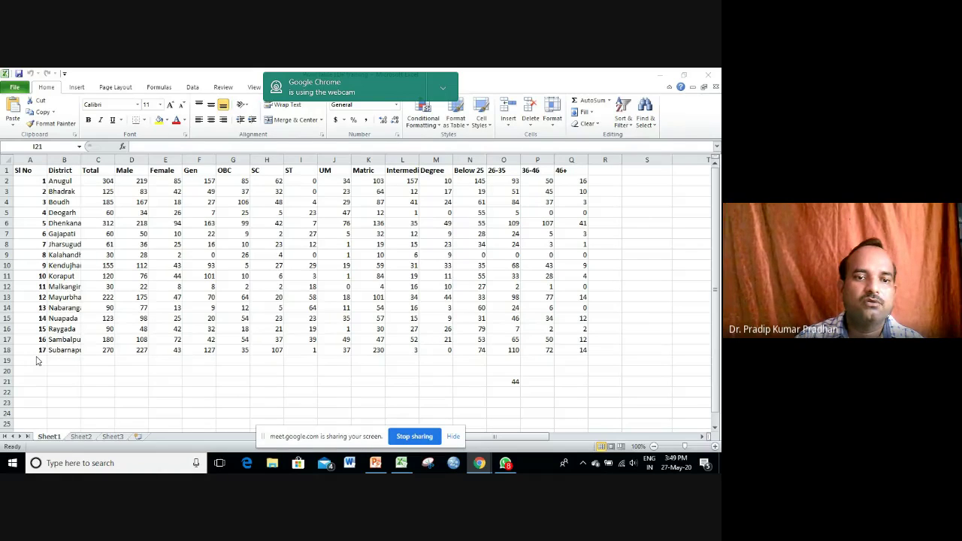
pyautogui.click(259, 393)
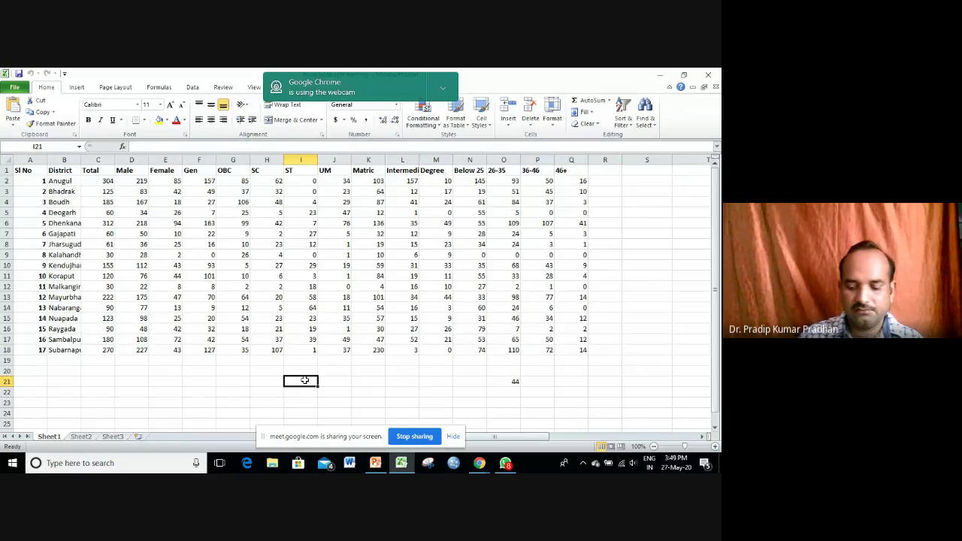
pyautogui.write('=V')
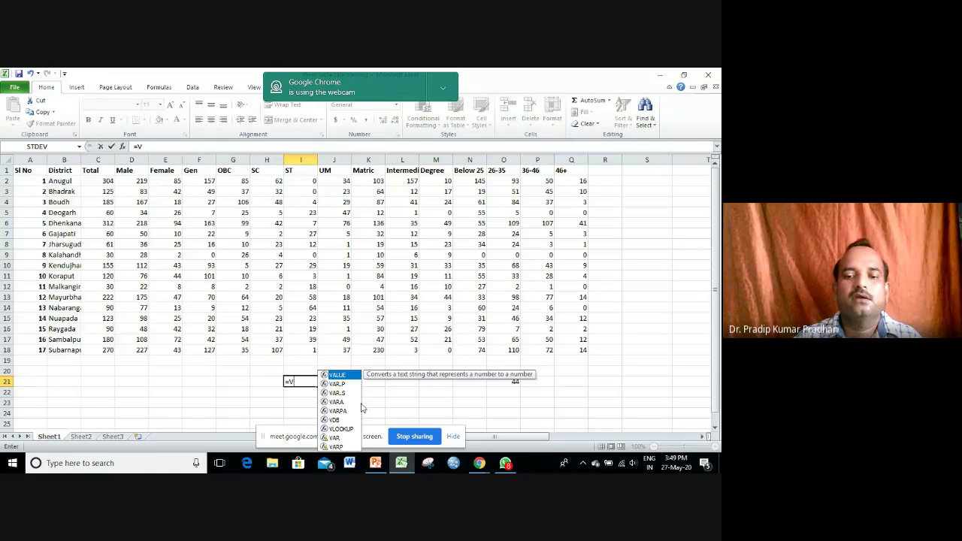
pyautogui.click(338, 429)
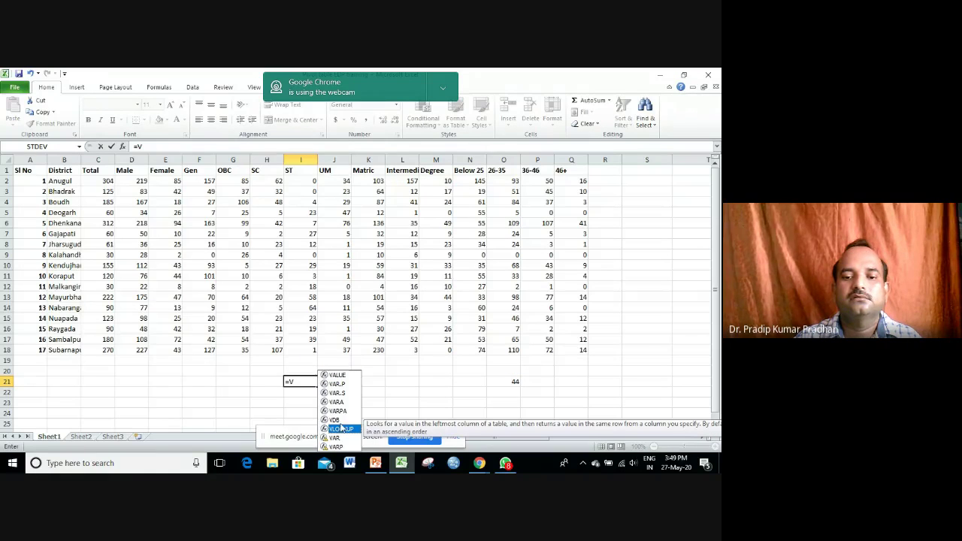
pyautogui.doubleClick(341, 430)
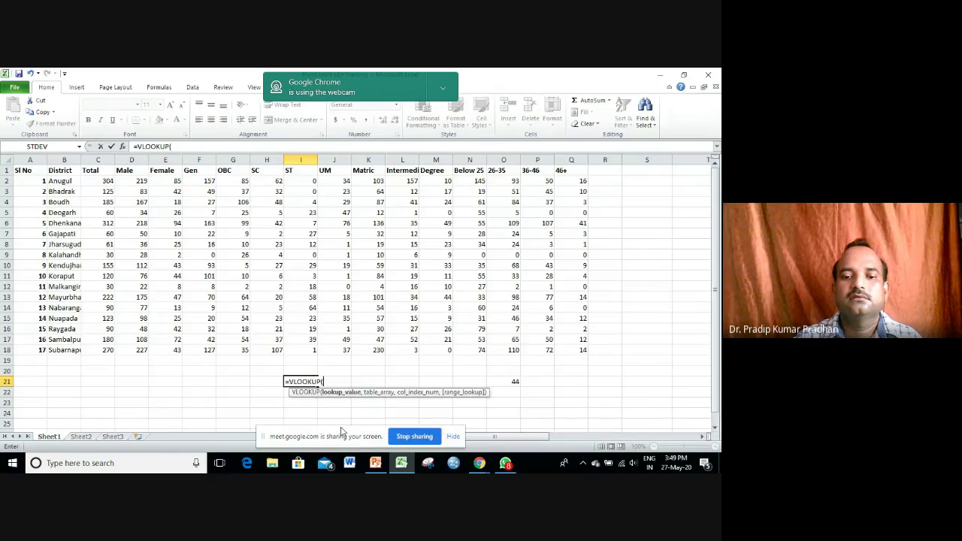
pyautogui.write(')')
pyautogui.click(325, 382)
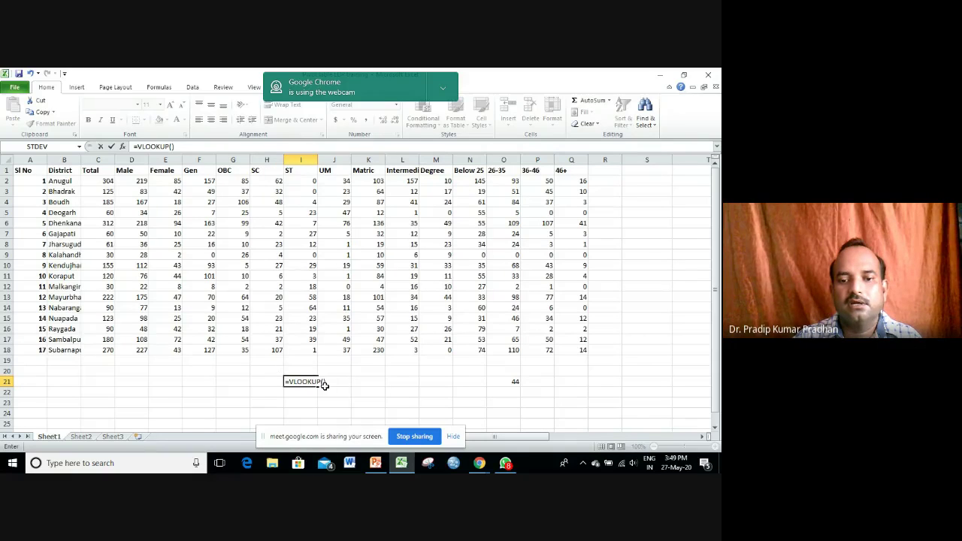
pyautogui.press('Return')
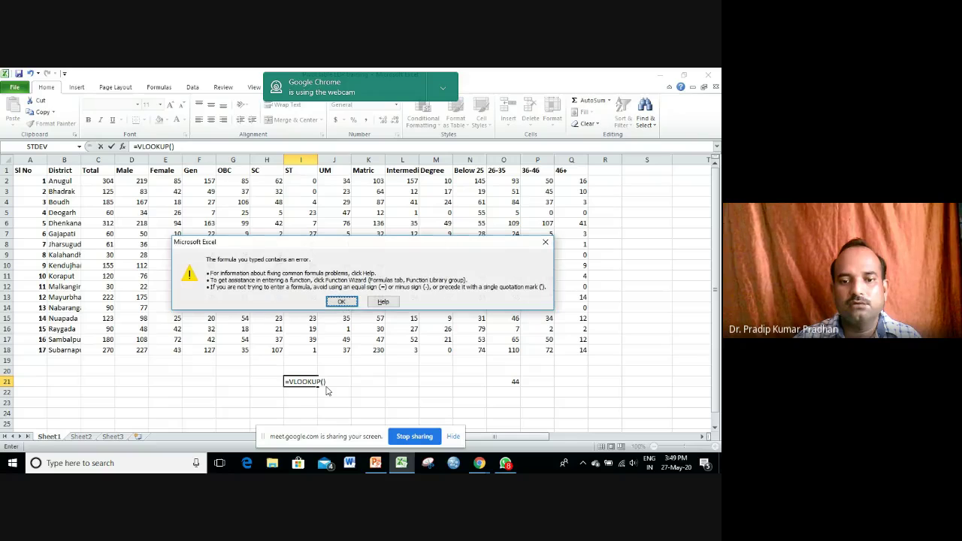
pyautogui.click(342, 301)
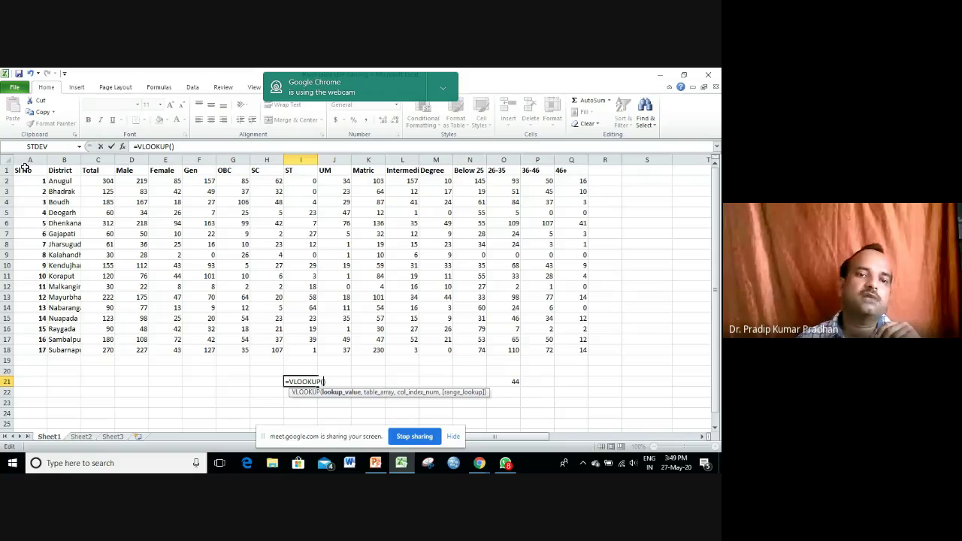
# Set the VLOOKUP's lookup value to A16 and its table array to A2:Q18
pyautogui.click(28, 328)
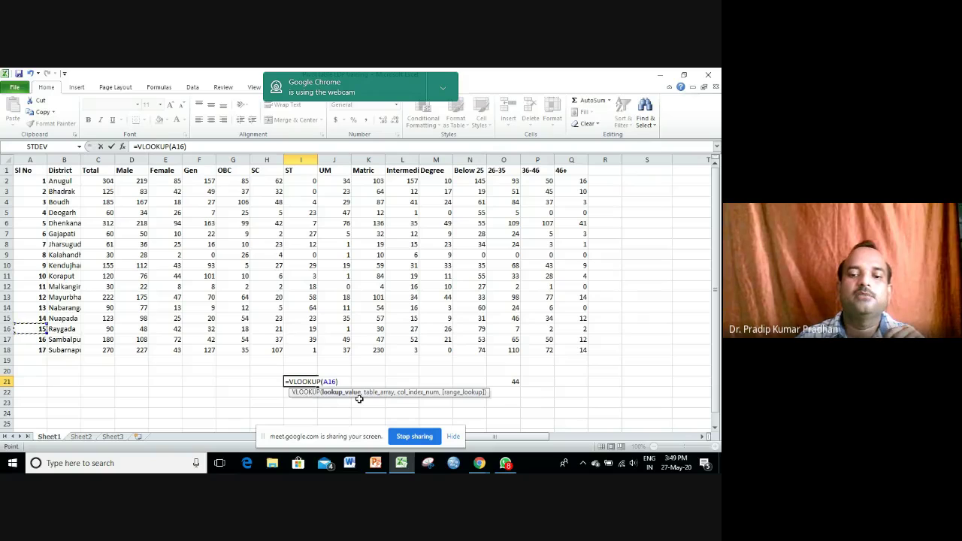
pyautogui.click(325, 398)
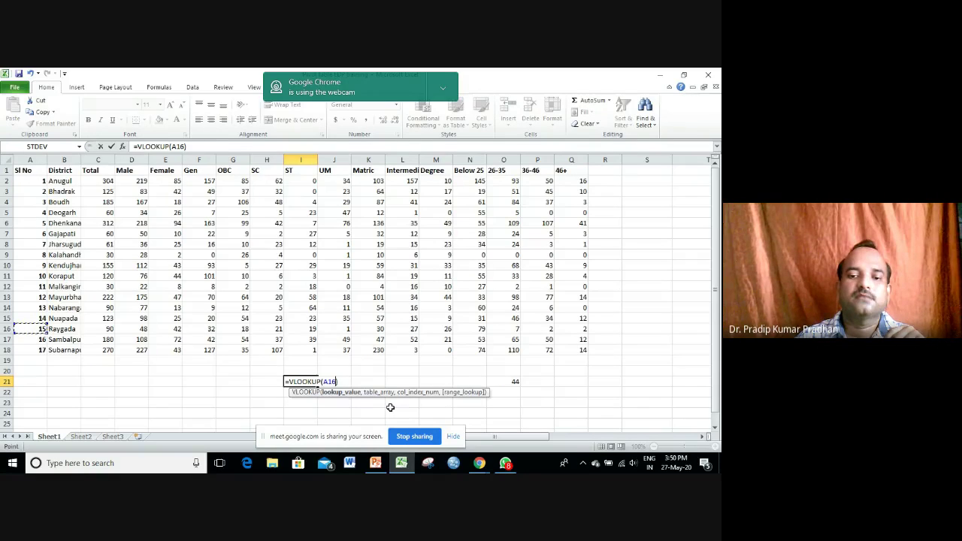
pyautogui.write(',')
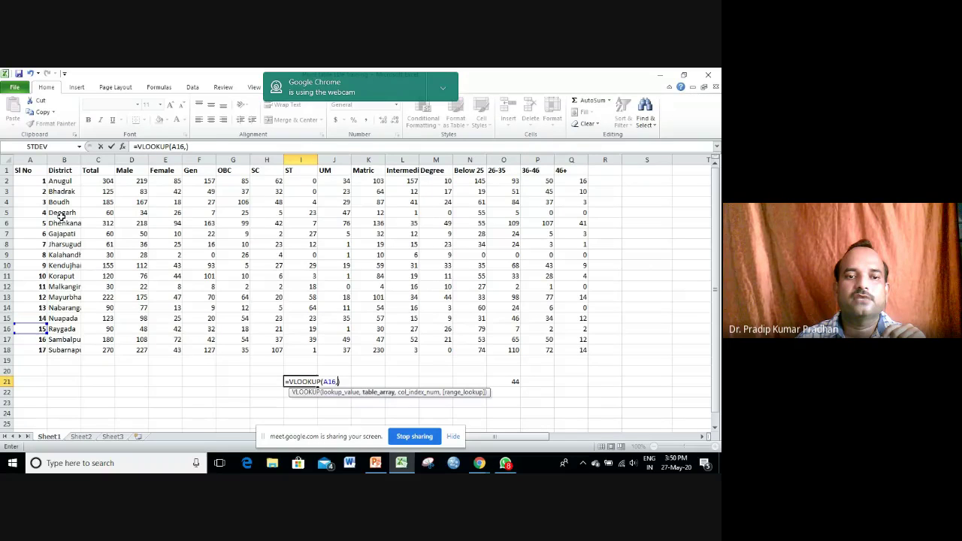
pyautogui.write('A2')
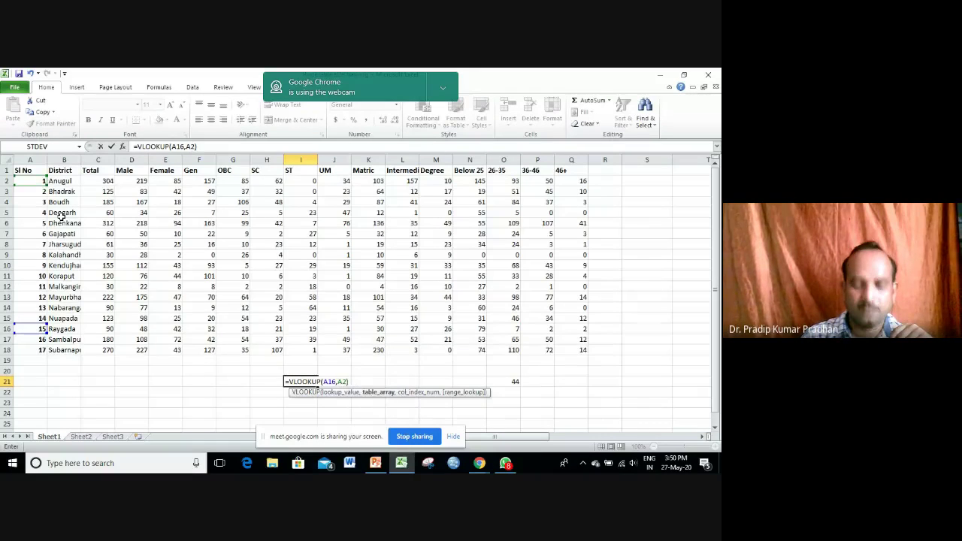
pyautogui.write(':')
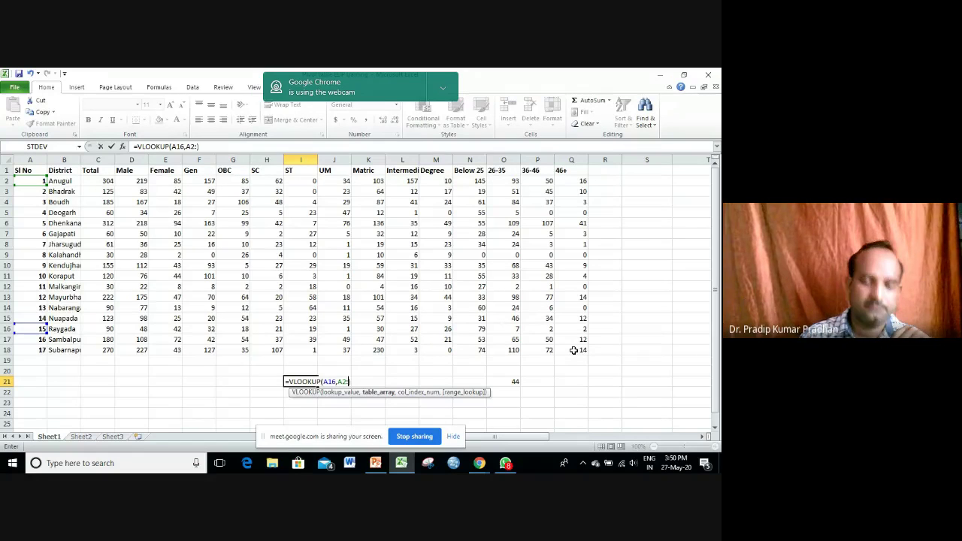
pyautogui.write('Q1')
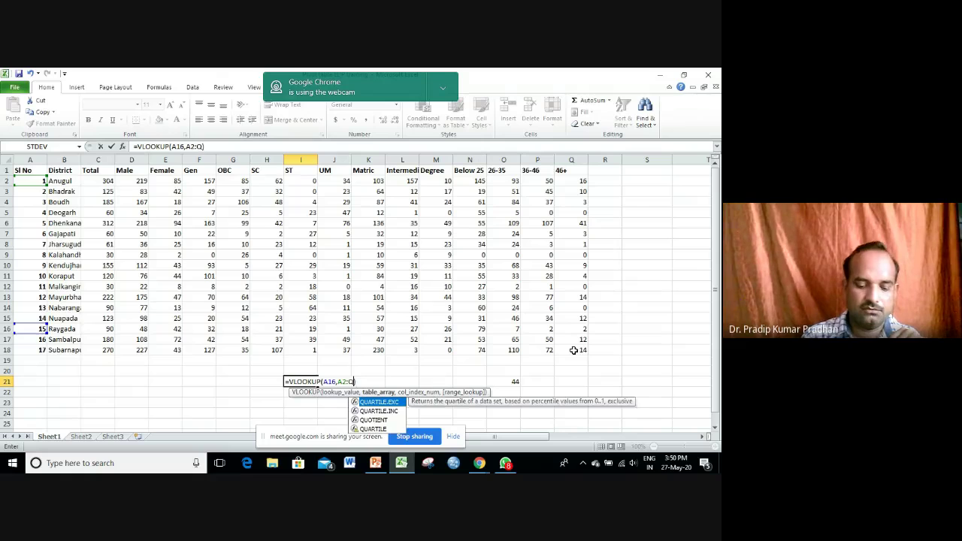
pyautogui.write('8')
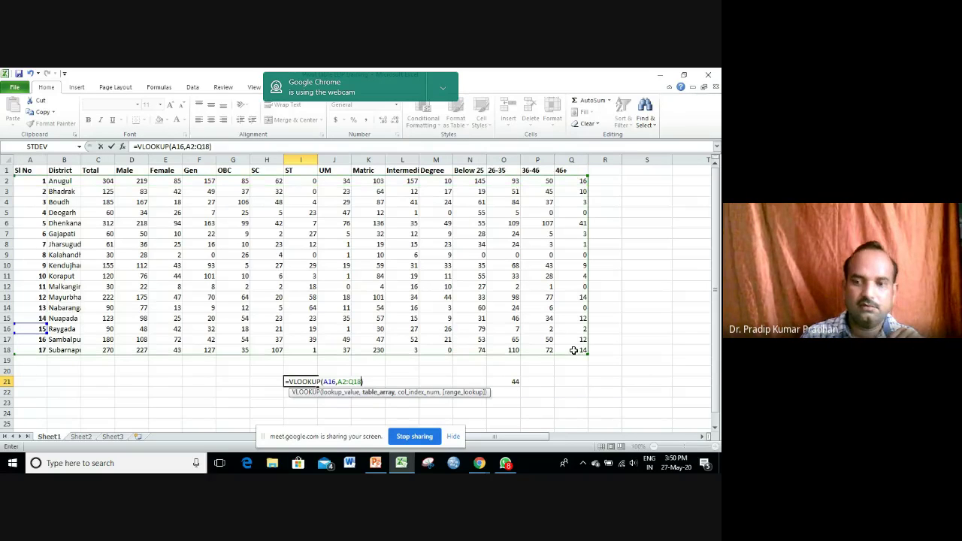
# Complete the VLOOKUP with column index 4 and FALSE for an exact match, and check it against cells A16 and D16
pyautogui.write(',')
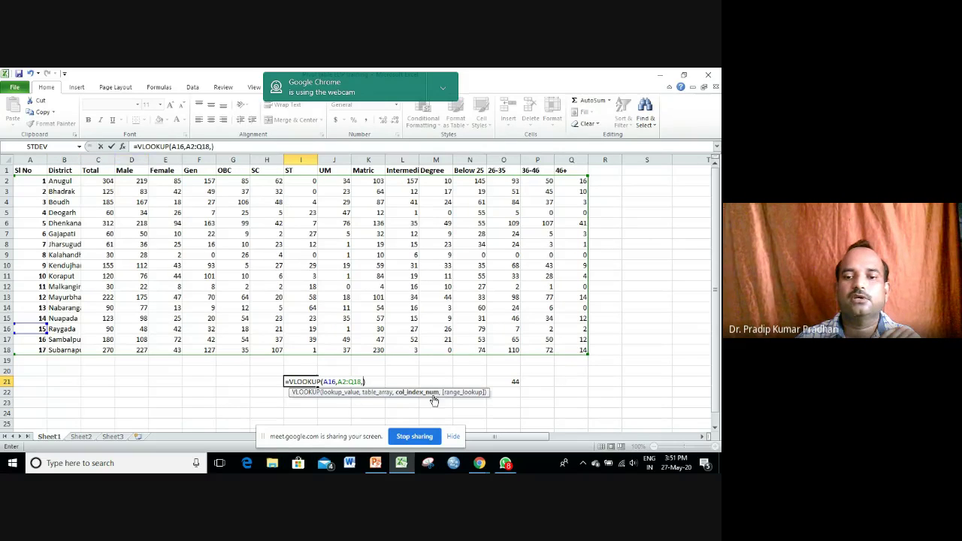
pyautogui.write('4')
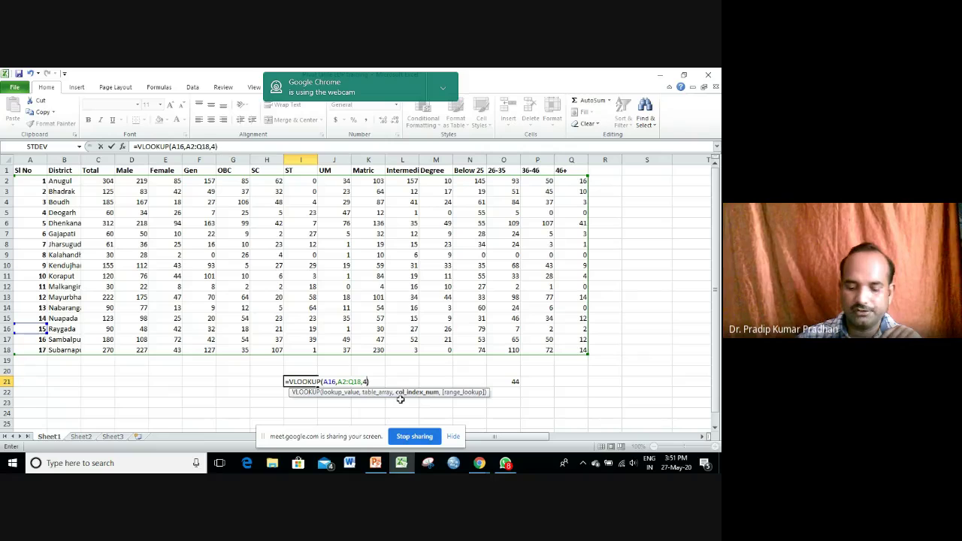
pyautogui.write(',')
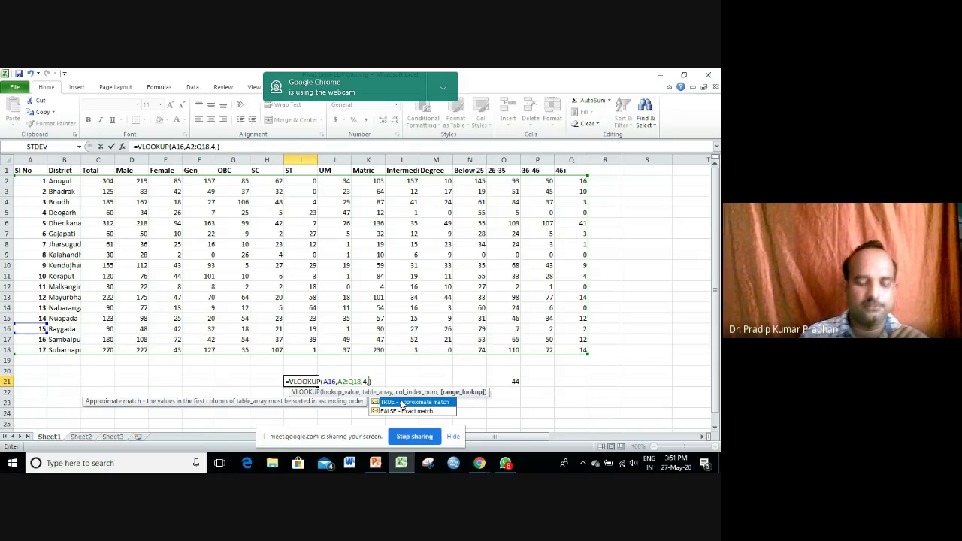
pyautogui.write('FALSE')
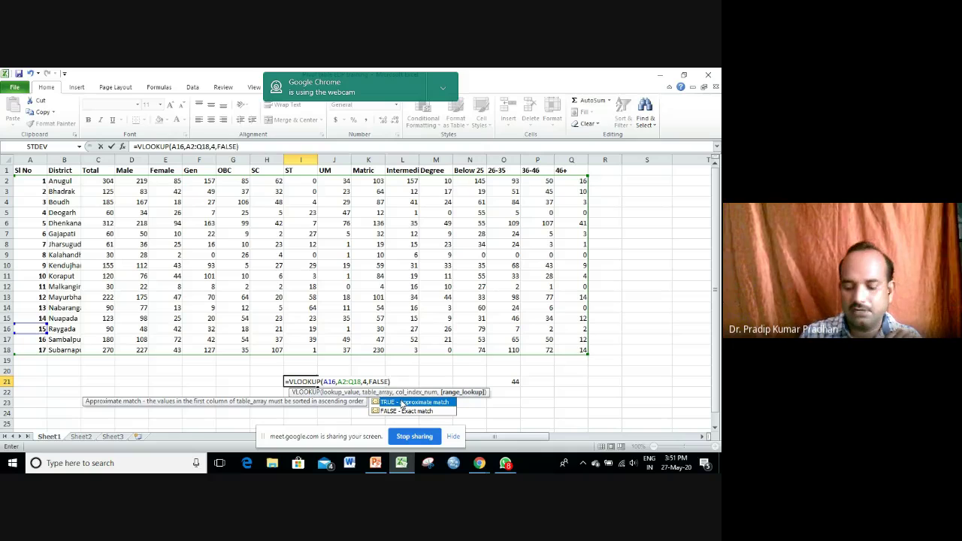
pyautogui.press('Return')
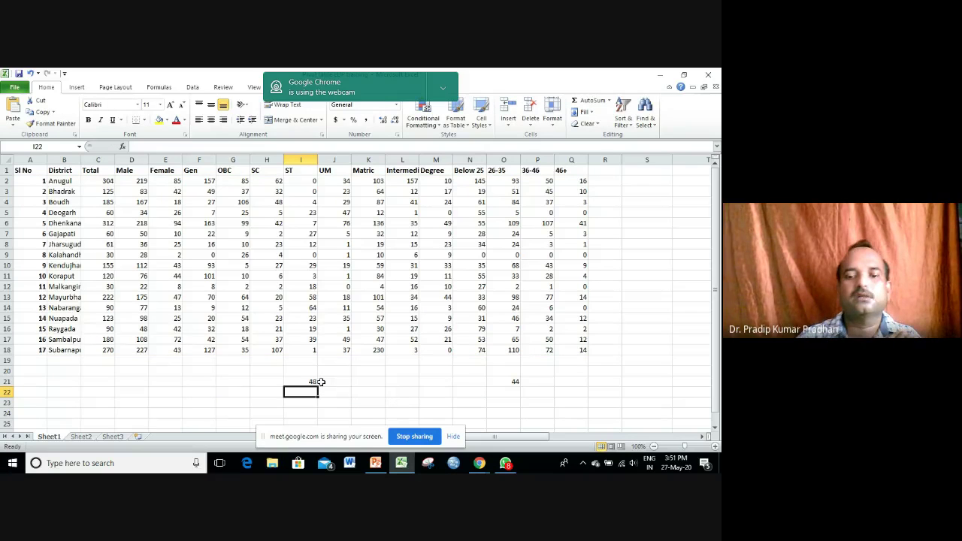
pyautogui.click(30, 329)
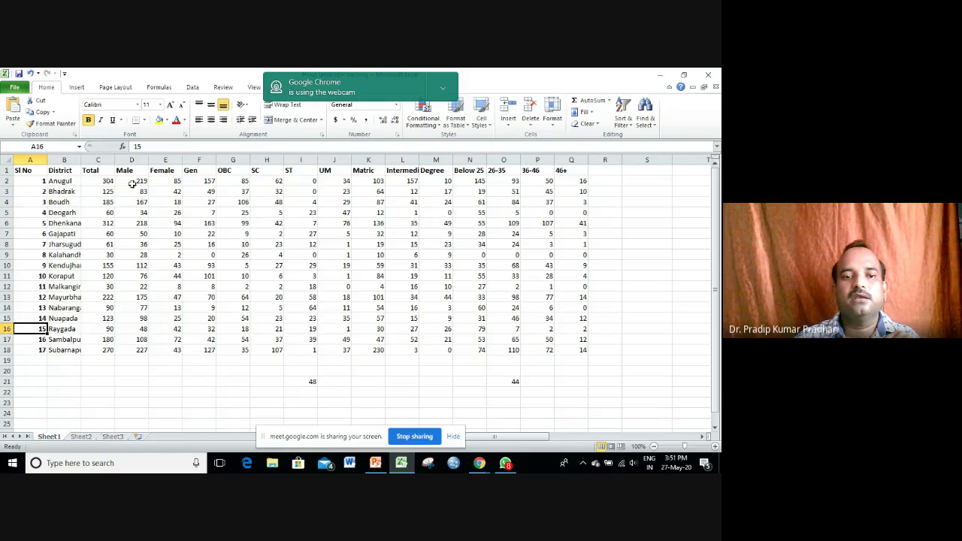
pyautogui.click(134, 330)
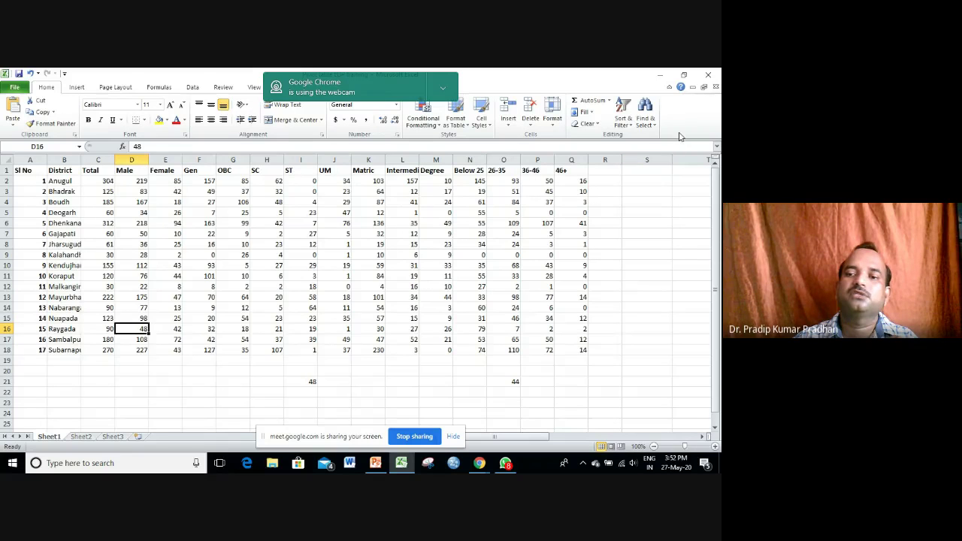
# Switch to the PowerPoint presentation and review the HLOOKUP, Data table and Pivot Table slides
pyautogui.click(660, 77)
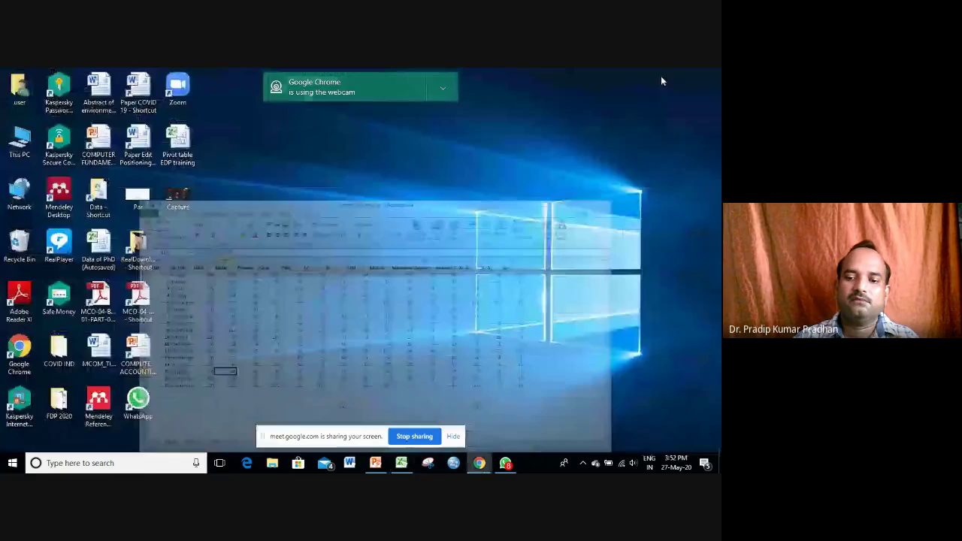
pyautogui.click(379, 466)
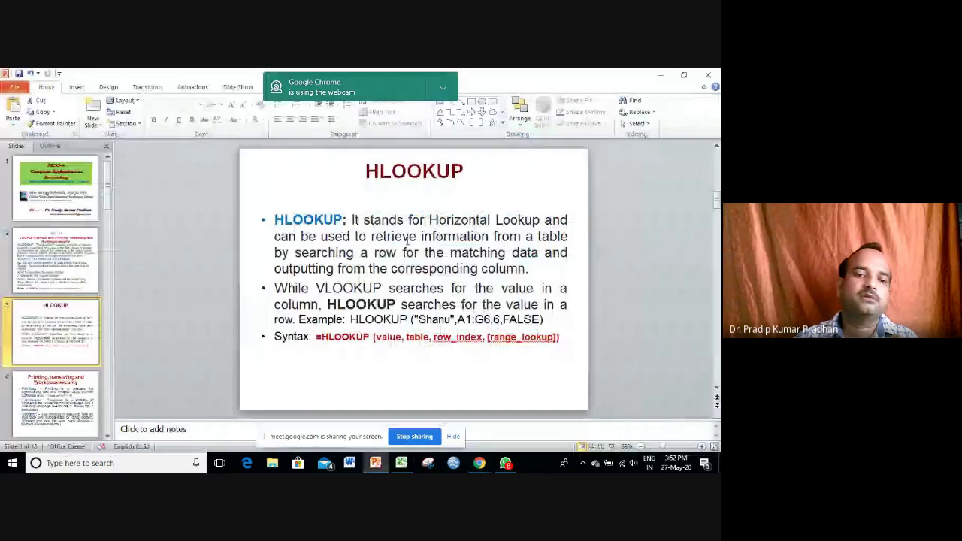
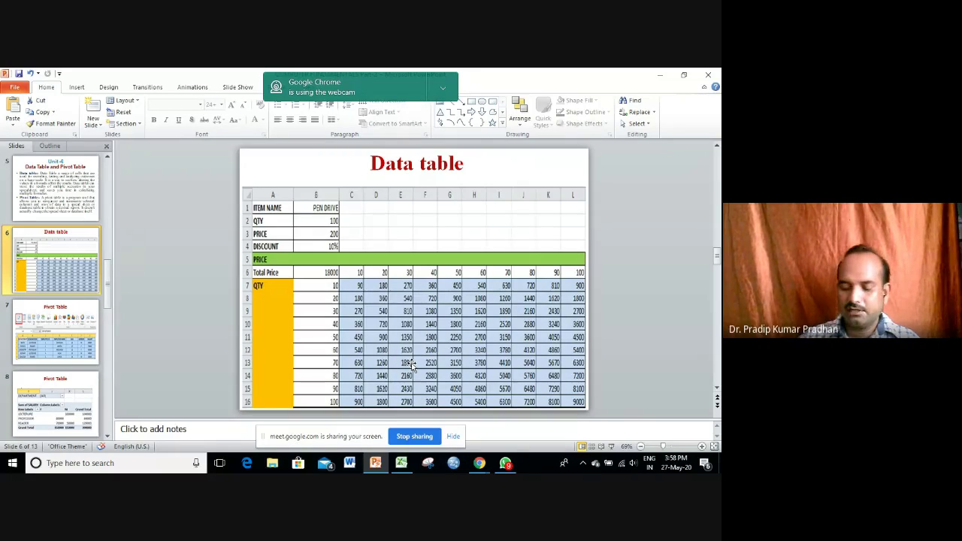
pyautogui.scroll(-1, 411, 365)
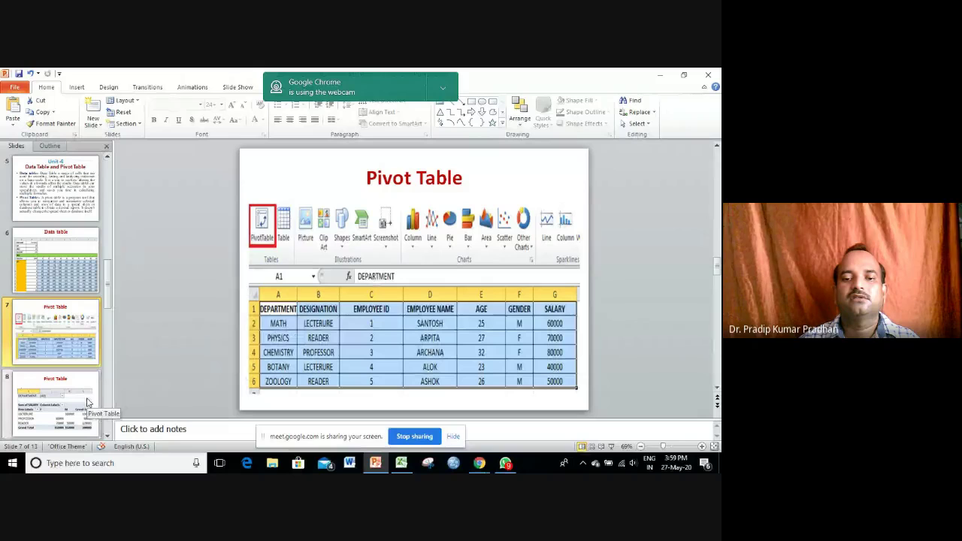
pyautogui.press('pagedown')
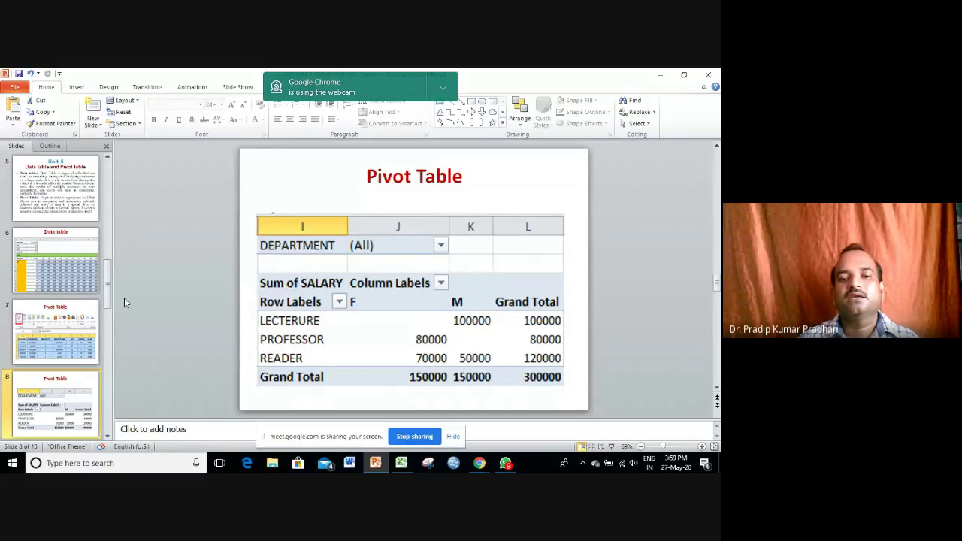
pyautogui.click(54, 339)
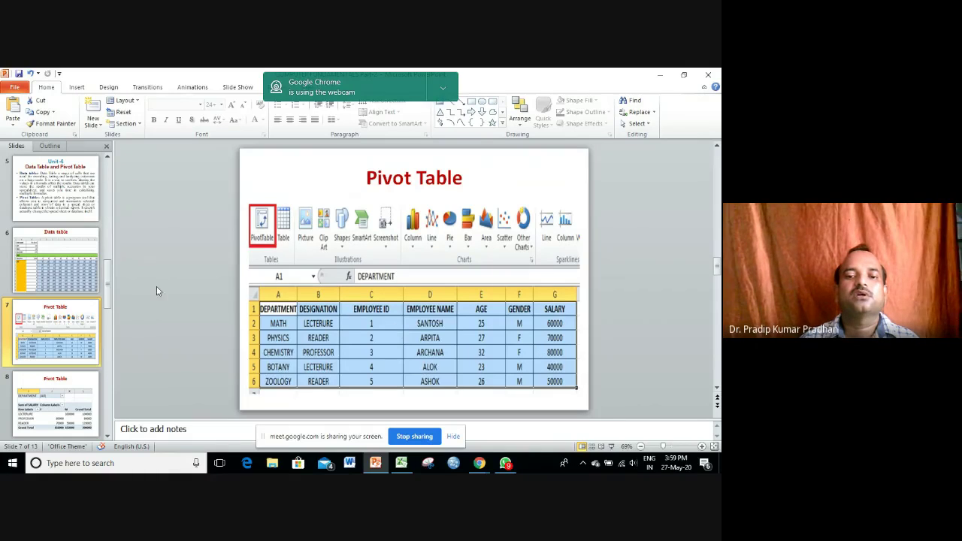
pyautogui.click(75, 405)
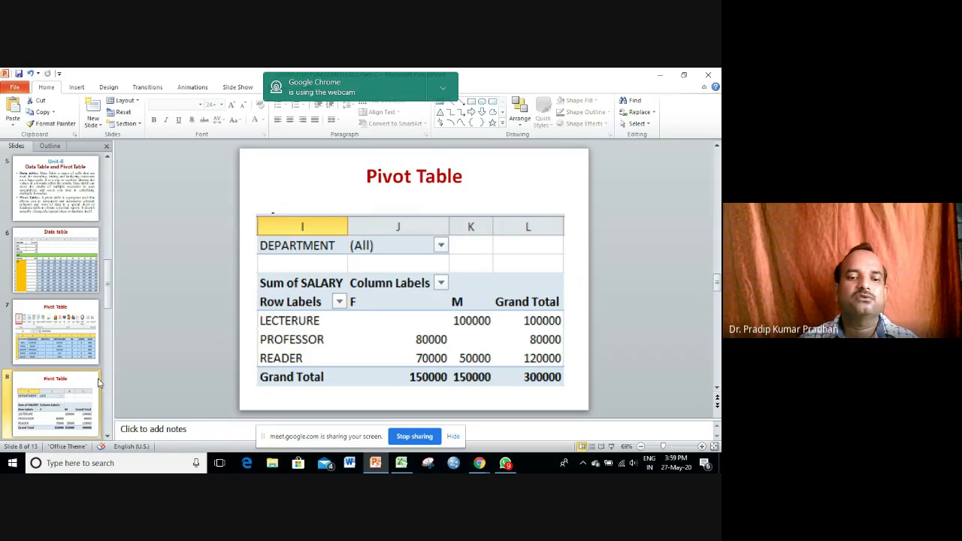
pyautogui.scroll(-1, 76, 398)
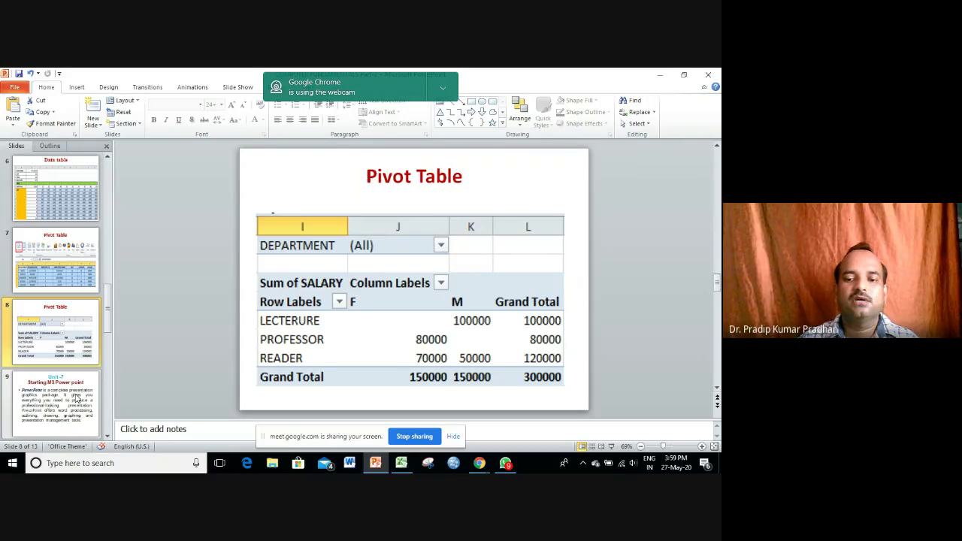
# Return to the Excel workbook and convert the district data in A1:Q18 into a table with headers
pyautogui.click(401, 463)
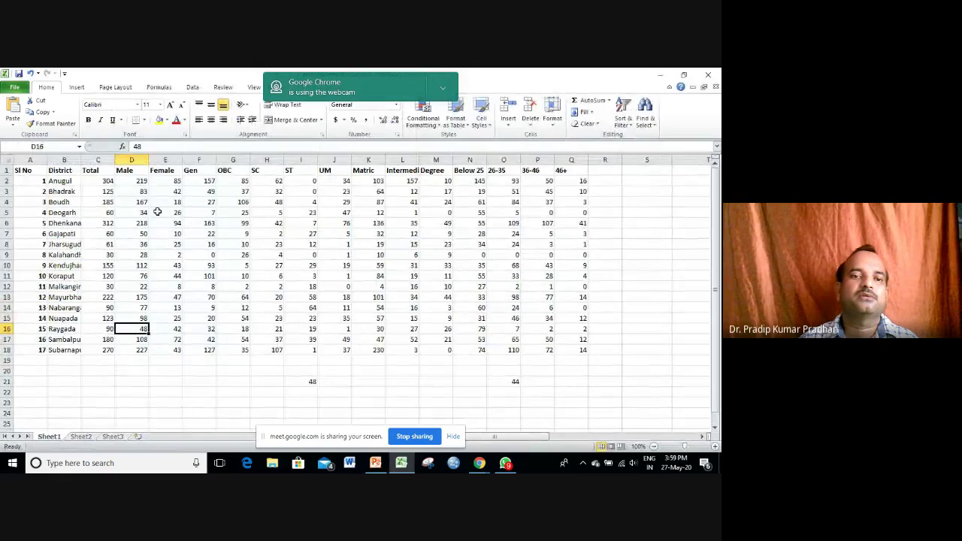
pyautogui.click(79, 88)
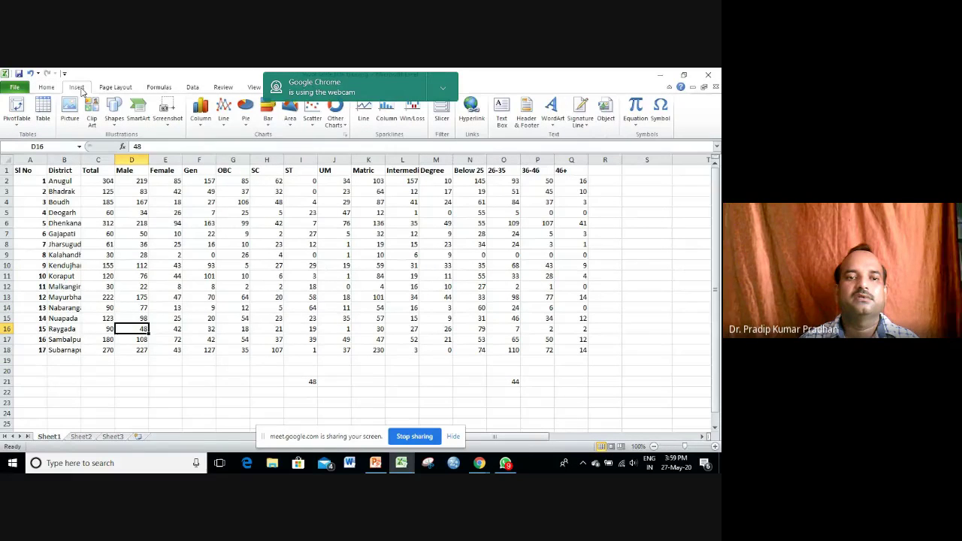
pyautogui.click(45, 112)
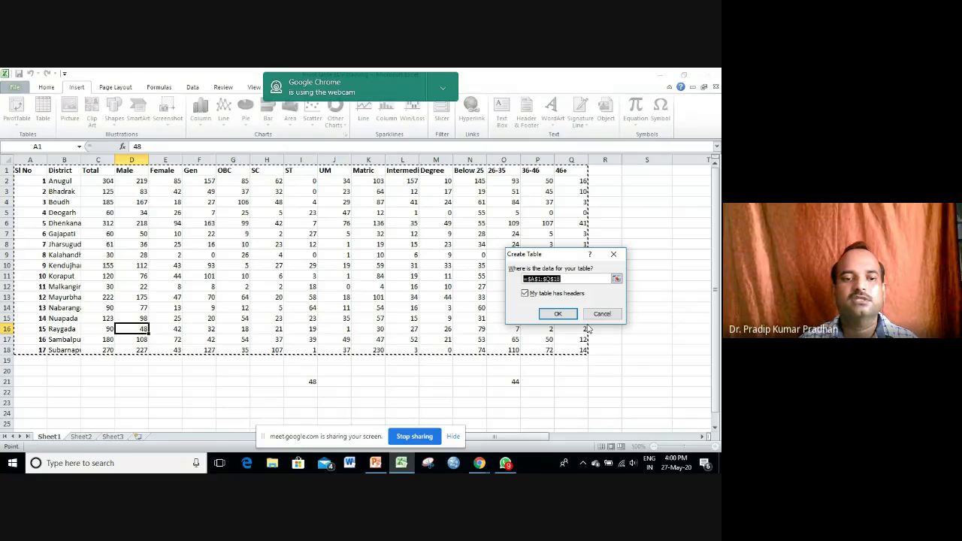
pyautogui.click(557, 315)
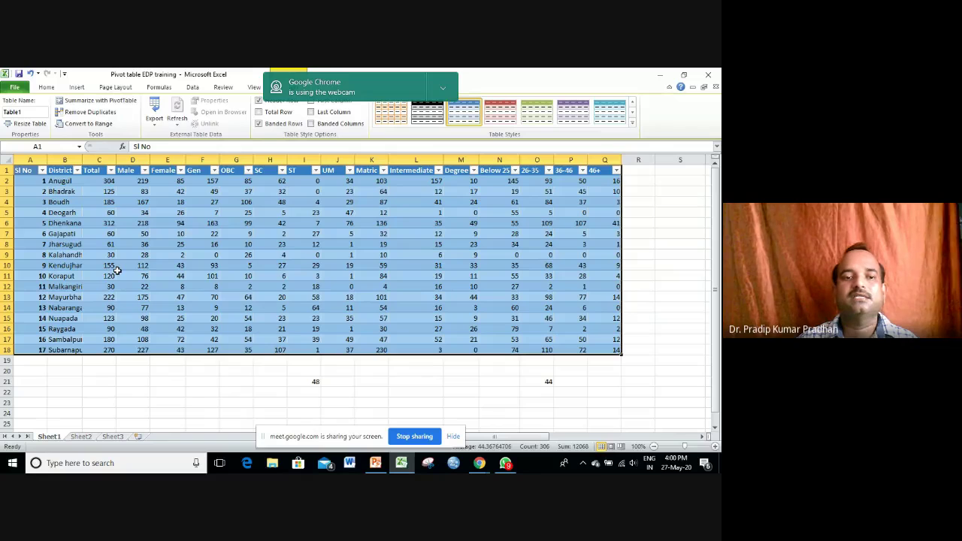
# Examine the sort options and the full list of filter values for the table's District column
pyautogui.click(76, 171)
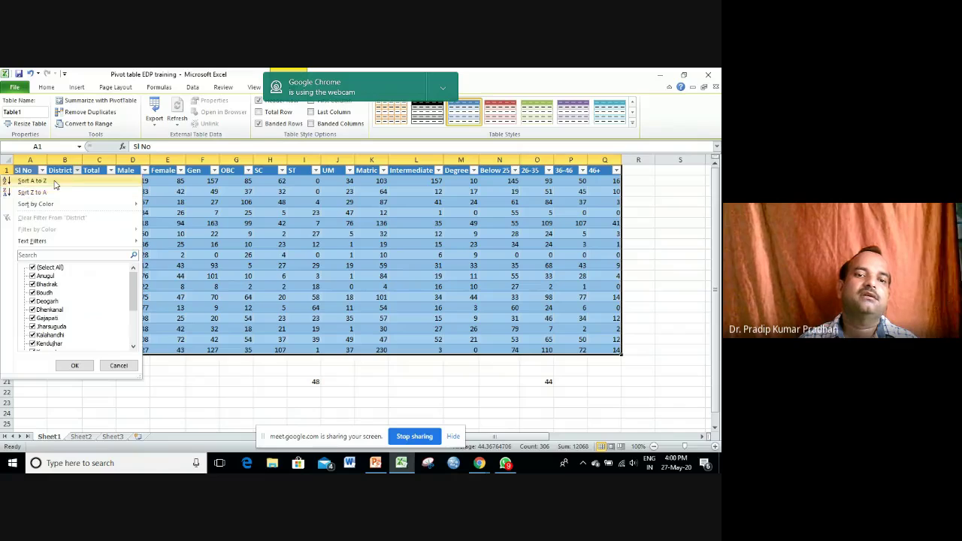
pyautogui.moveTo(45, 204)
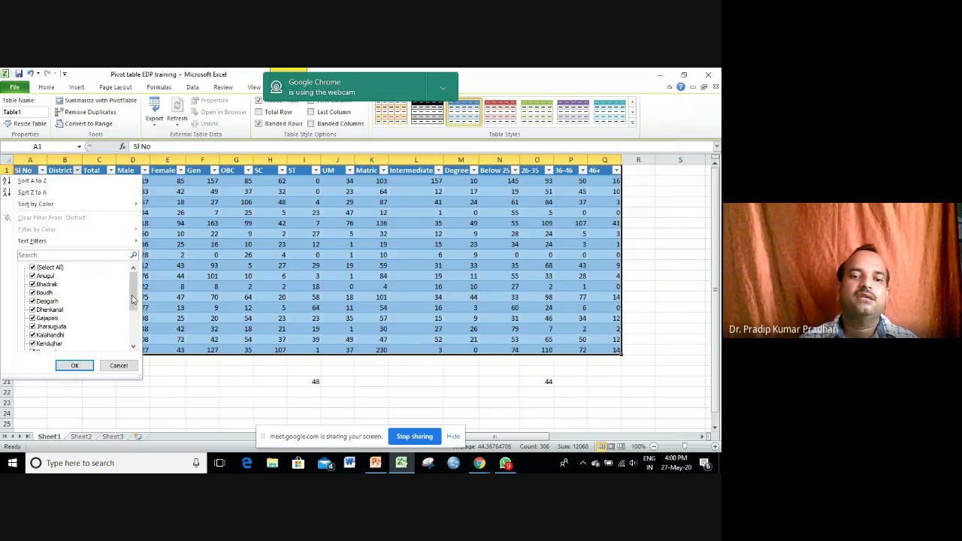
pyautogui.moveTo(133, 299); pyautogui.dragTo(133, 336)
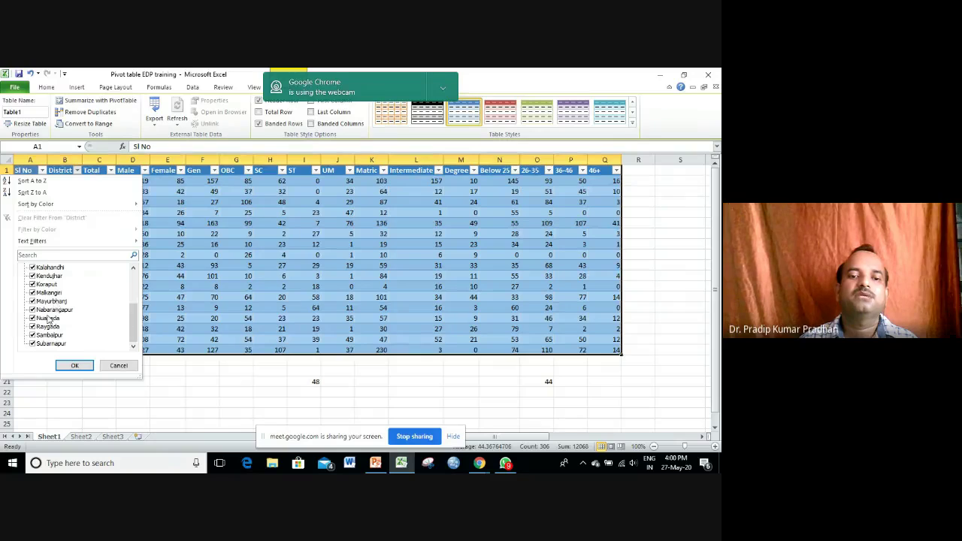
pyautogui.moveTo(133, 330); pyautogui.dragTo(130, 294)
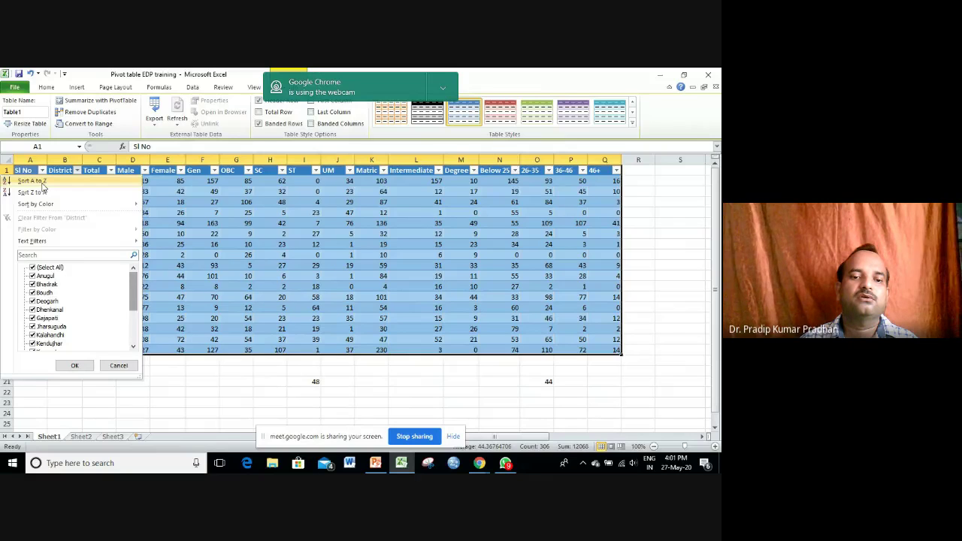
pyautogui.click(65, 369)
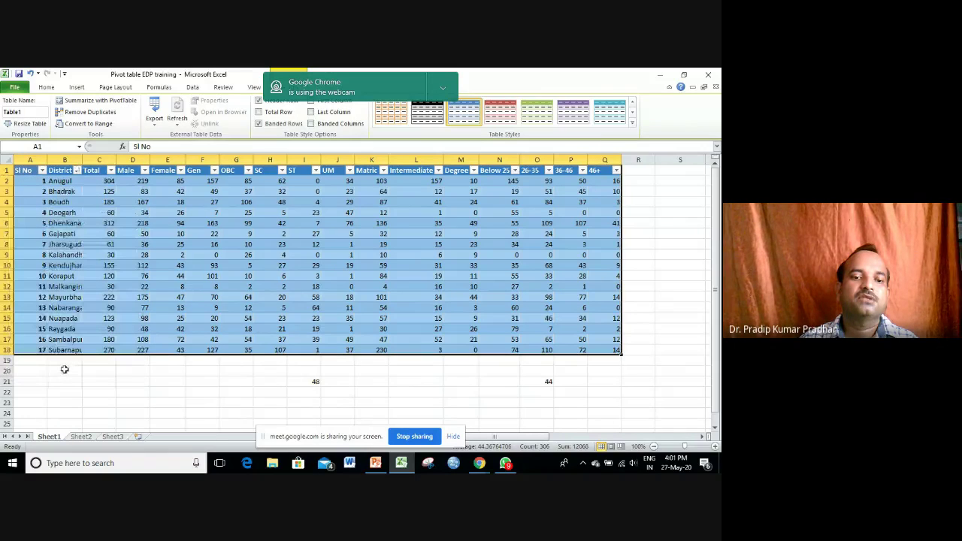
# Sort the table by District from Z to A, and undo both the sort and the table conversion
pyautogui.click(76, 171)
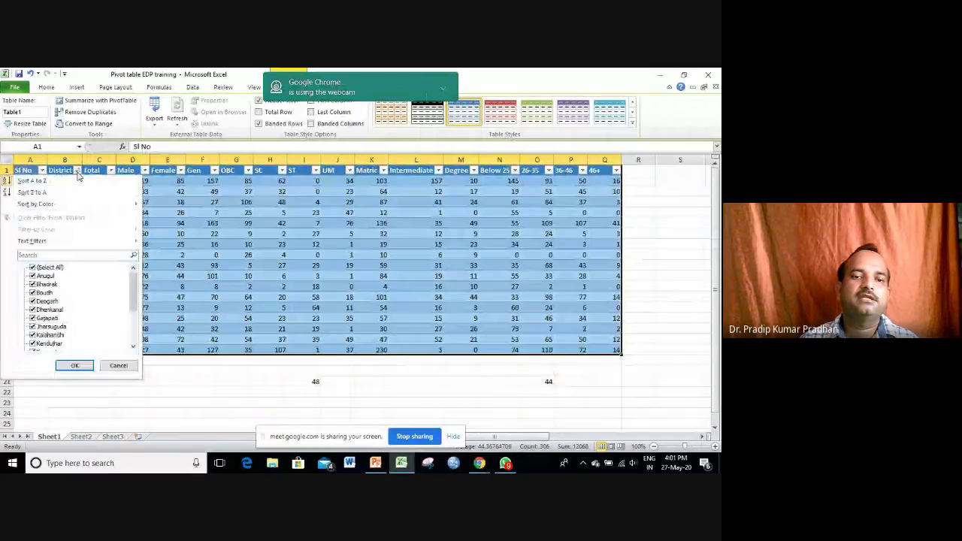
pyautogui.click(47, 192)
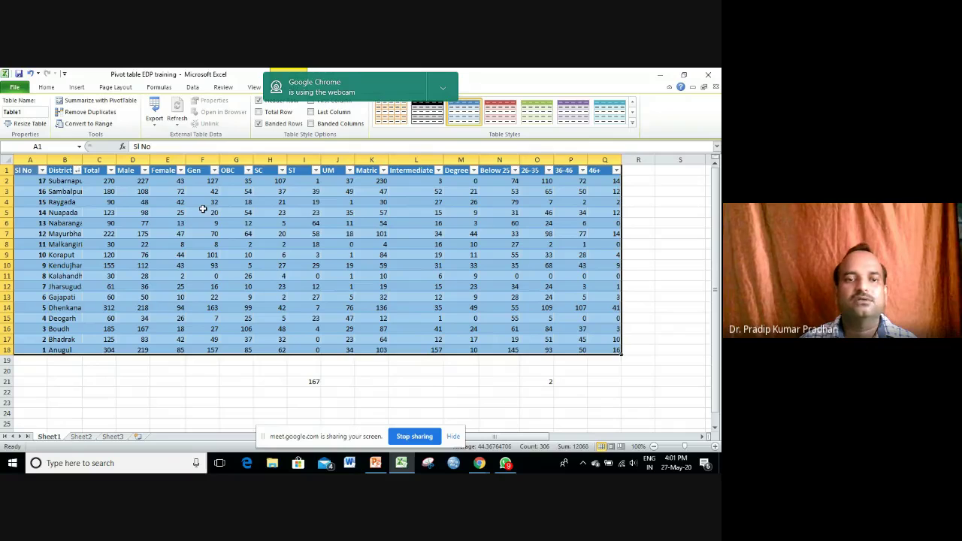
pyautogui.click(30, 74)
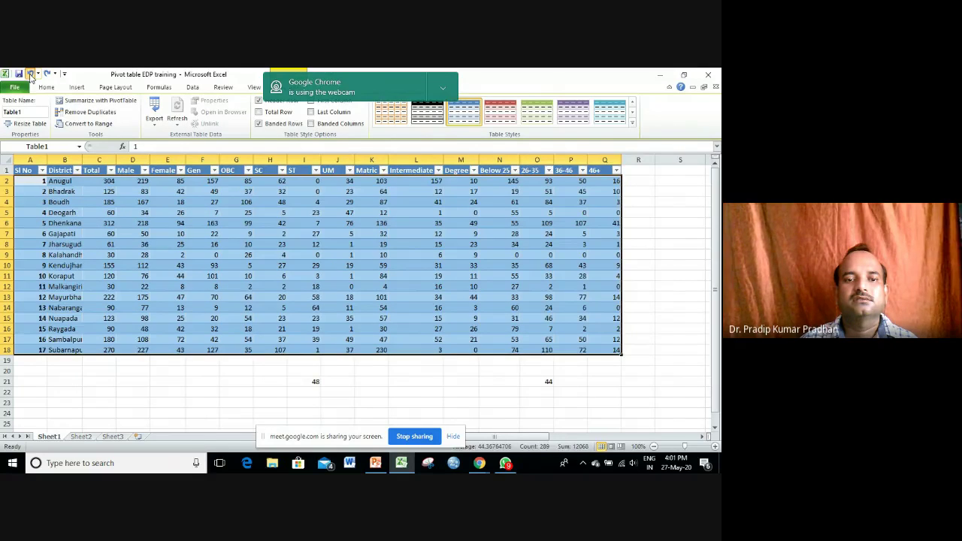
pyautogui.click(30, 75)
# Create a PivotTable from Sheet1 range A1:Q18, placed on the existing worksheet at cell S2
pyautogui.click(76, 88)
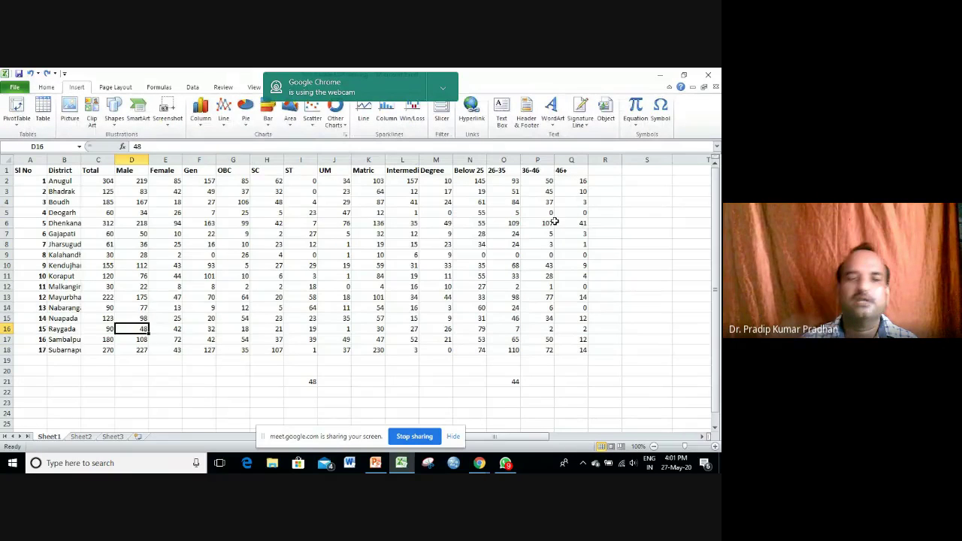
pyautogui.click(21, 117)
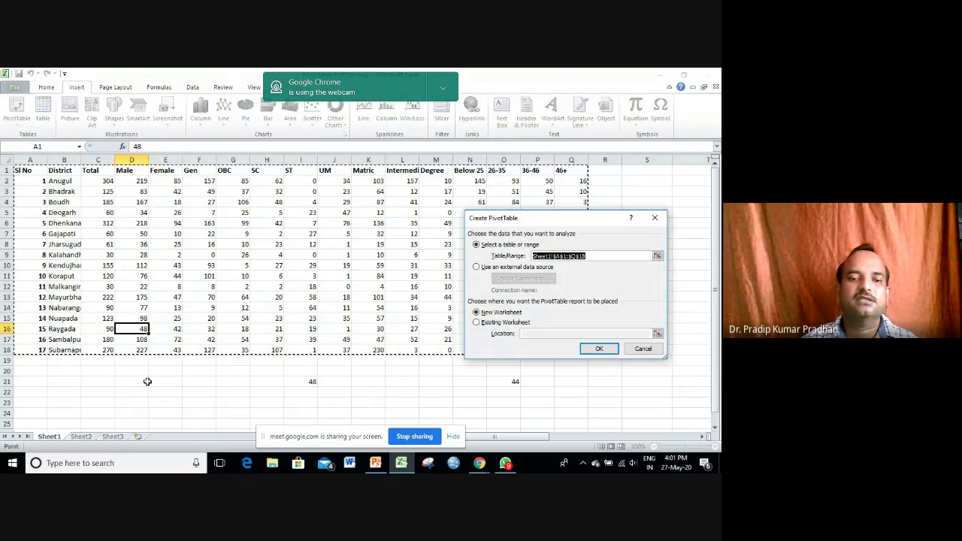
pyautogui.moveTo(592, 221); pyautogui.dragTo(583, 292)
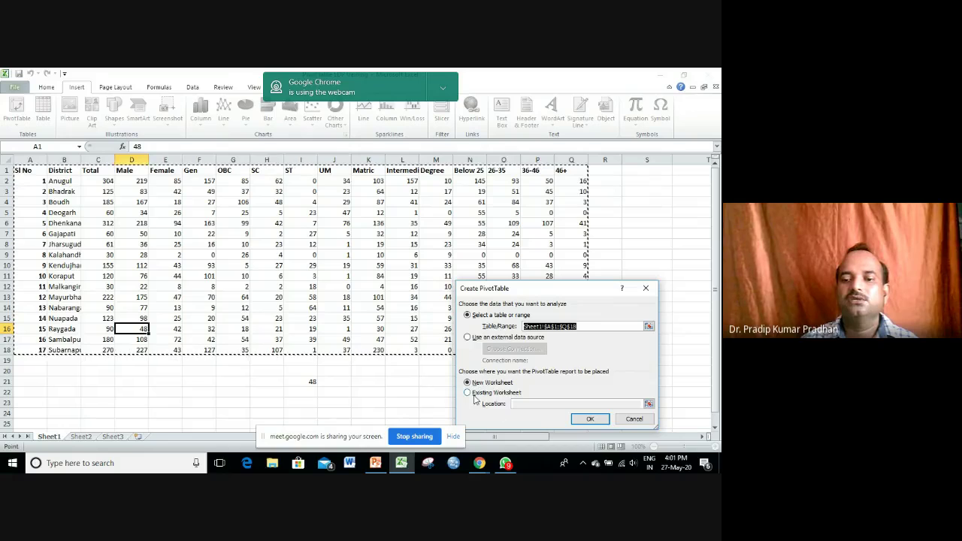
pyautogui.click(468, 393)
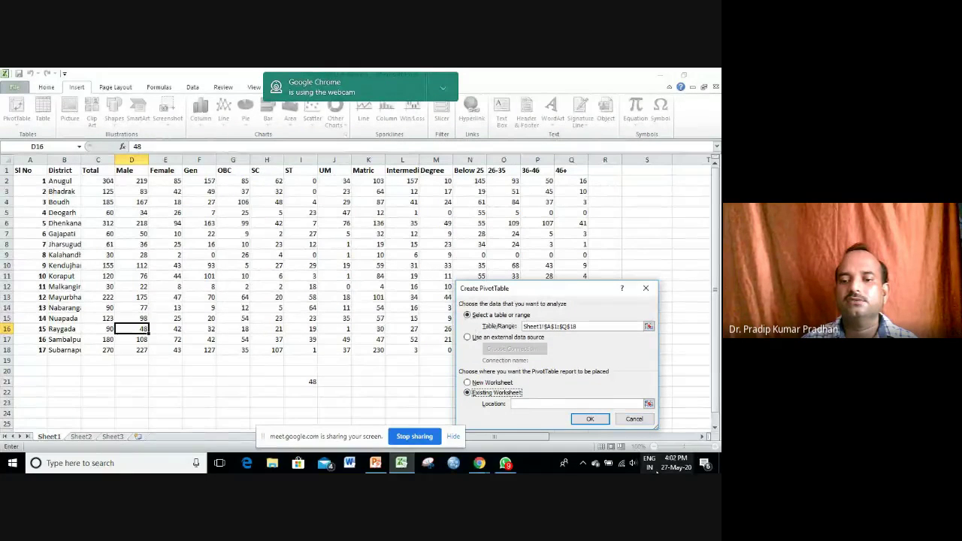
pyautogui.click(593, 421)
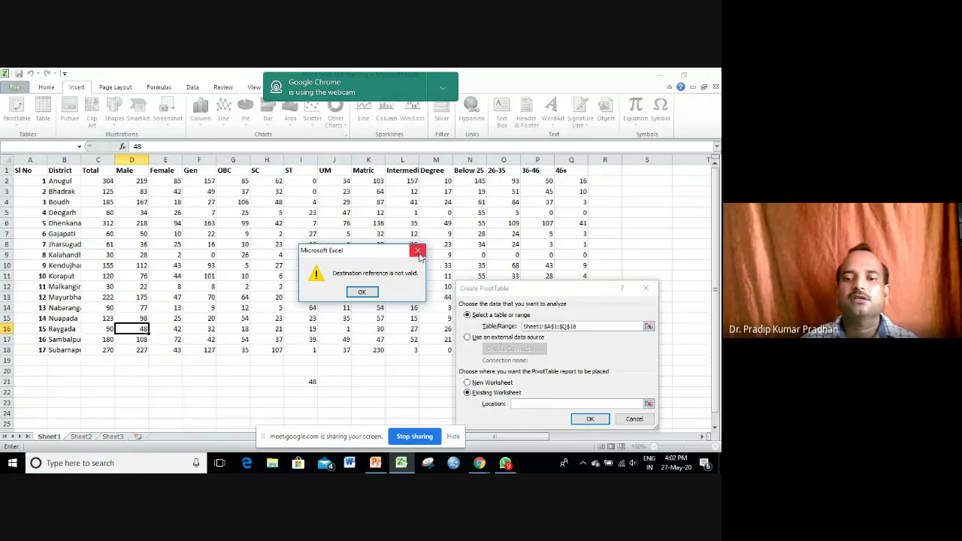
pyautogui.press('Return')
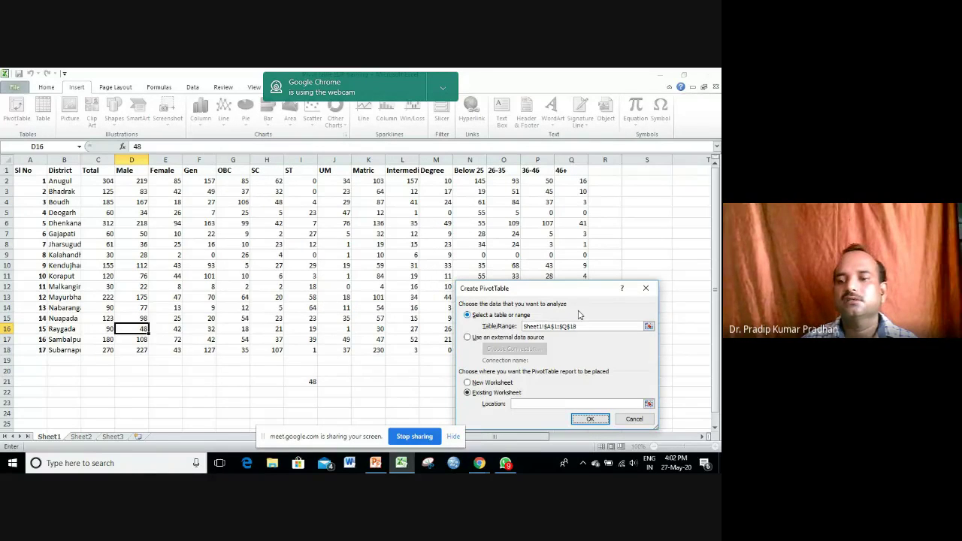
pyautogui.click(650, 214)
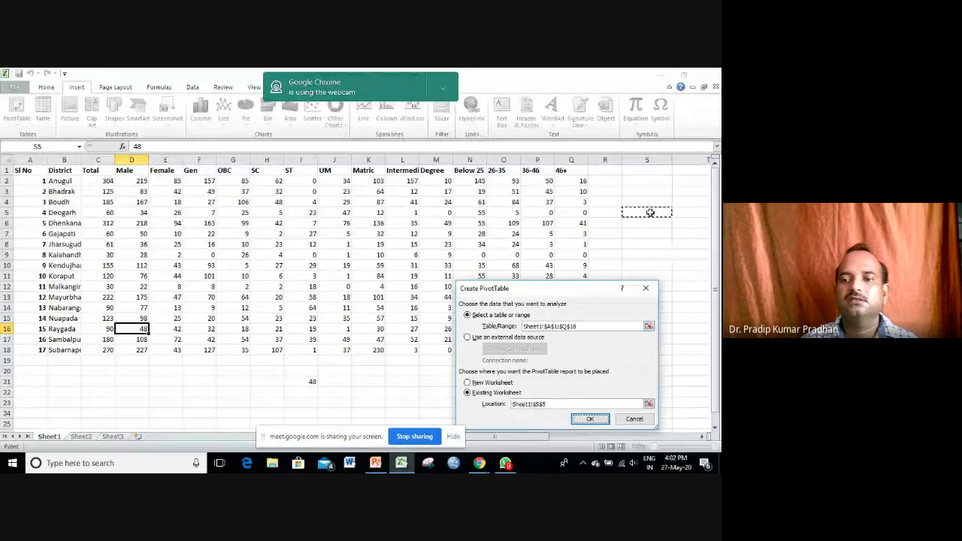
pyautogui.click(645, 181)
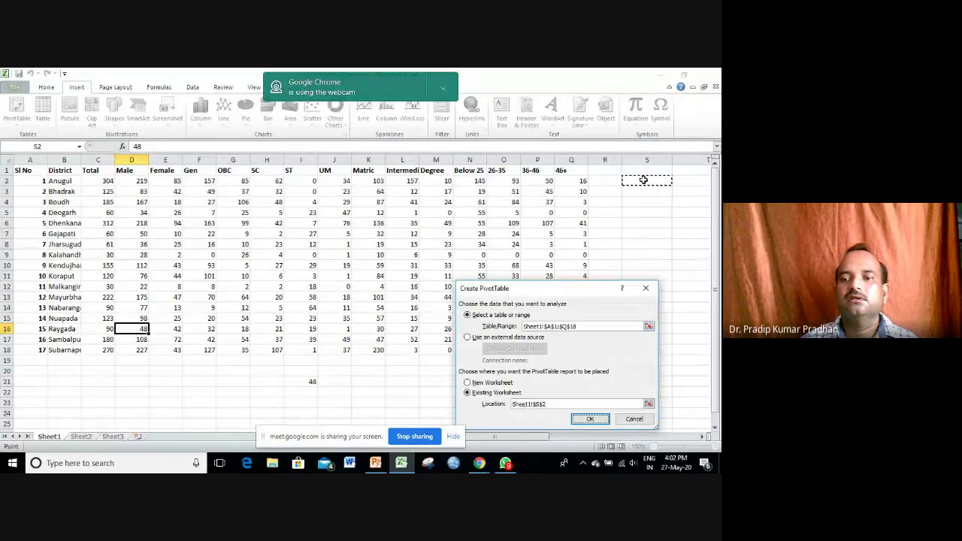
pyautogui.click(590, 420)
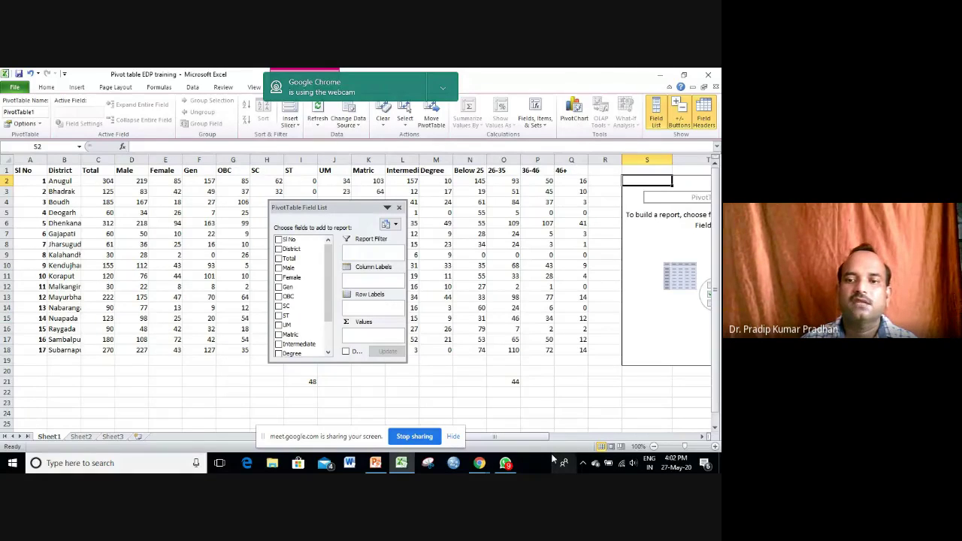
# Add the Sl No, District, Total, Male, Female and Gen fields to the PivotTable report
pyautogui.moveTo(531, 439); pyautogui.dragTo(326, 255)
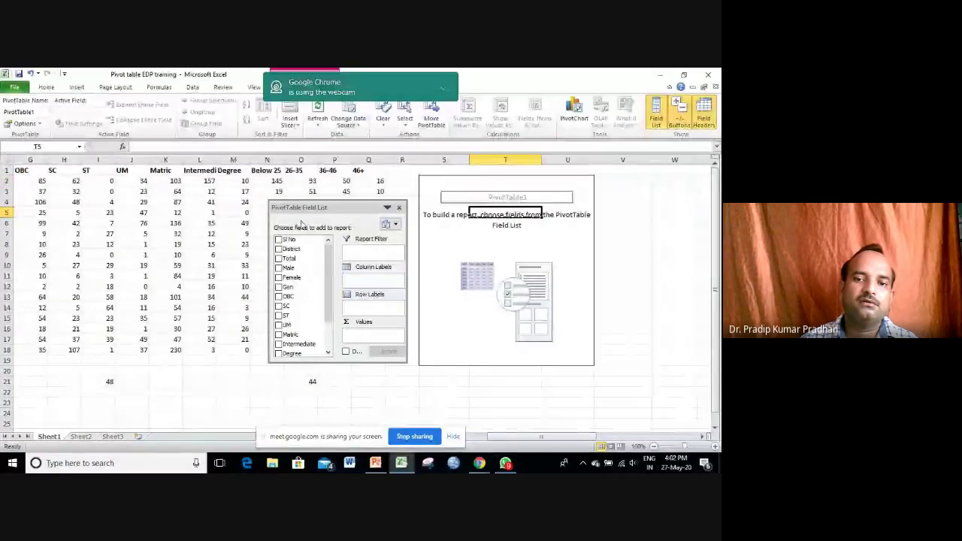
pyautogui.click(279, 239)
pyautogui.click(278, 248)
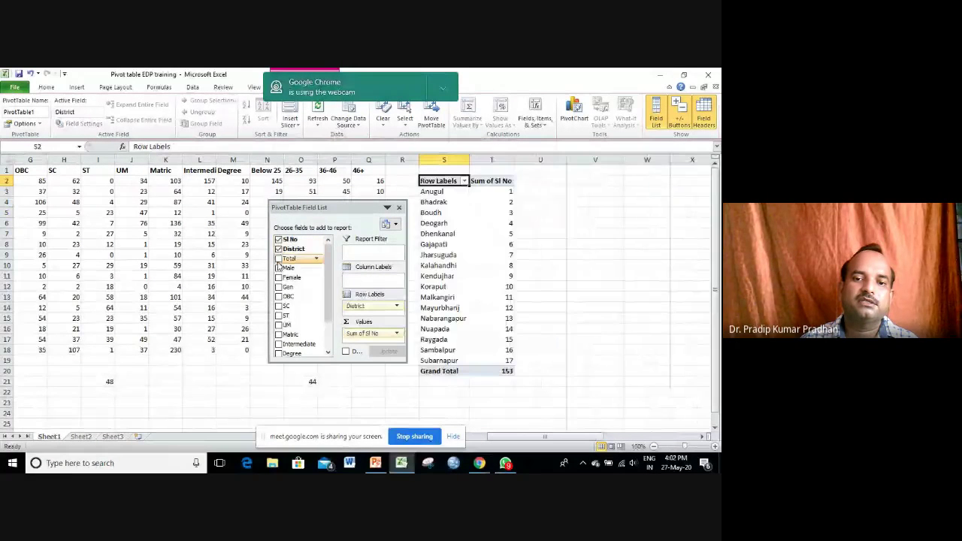
pyautogui.click(279, 259)
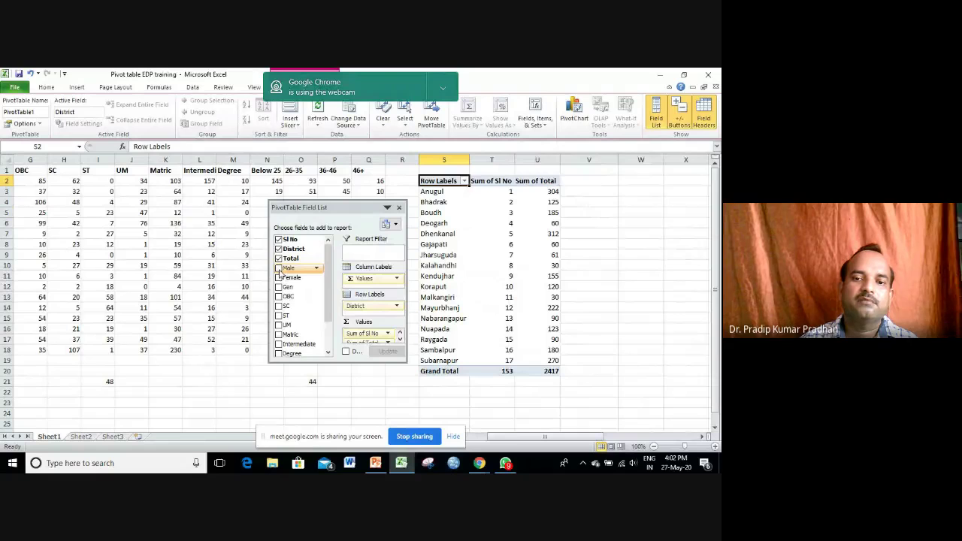
pyautogui.click(279, 268)
pyautogui.click(279, 278)
pyautogui.click(278, 287)
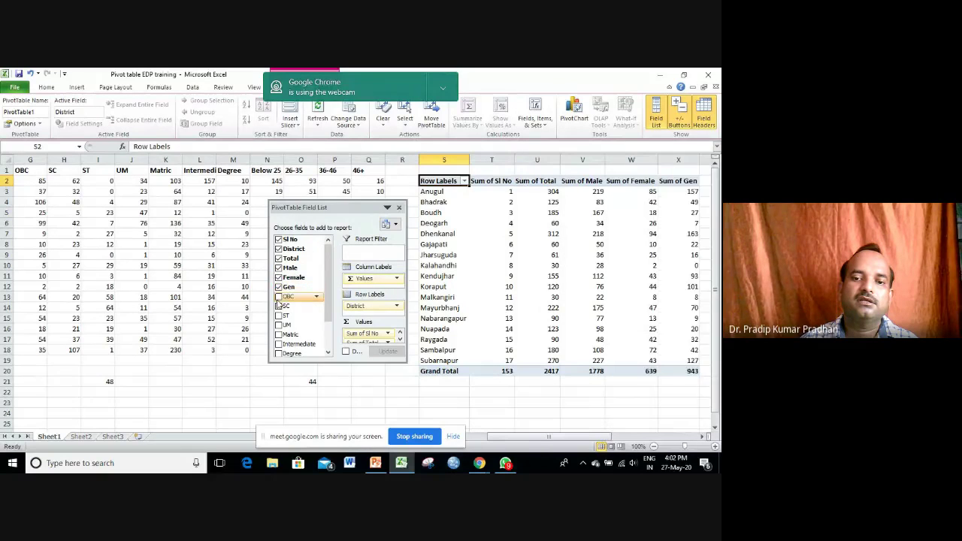
# Add the OBC, SC, ST, UM, Matric and Intermediate fields to the PivotTable and close its field list
pyautogui.click(278, 296)
pyautogui.click(279, 305)
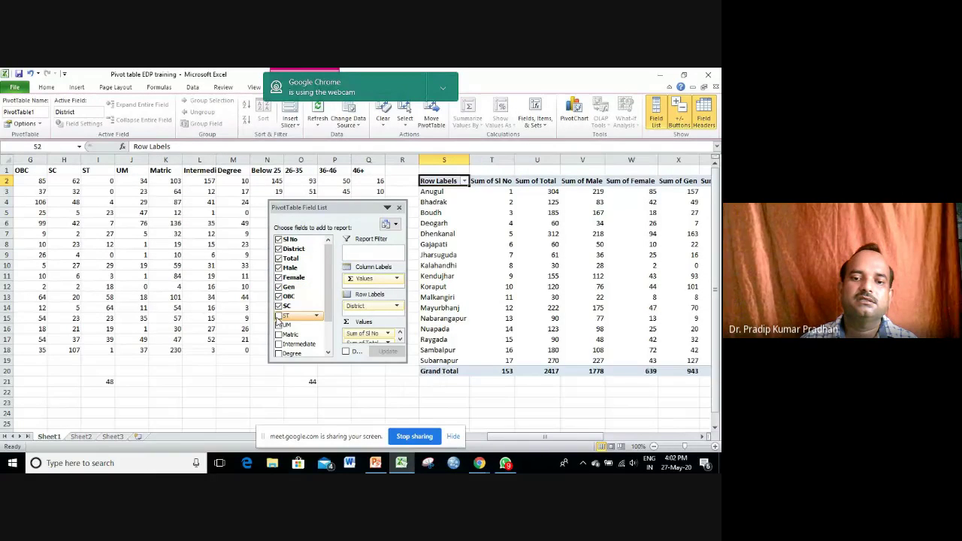
pyautogui.click(279, 316)
pyautogui.click(278, 324)
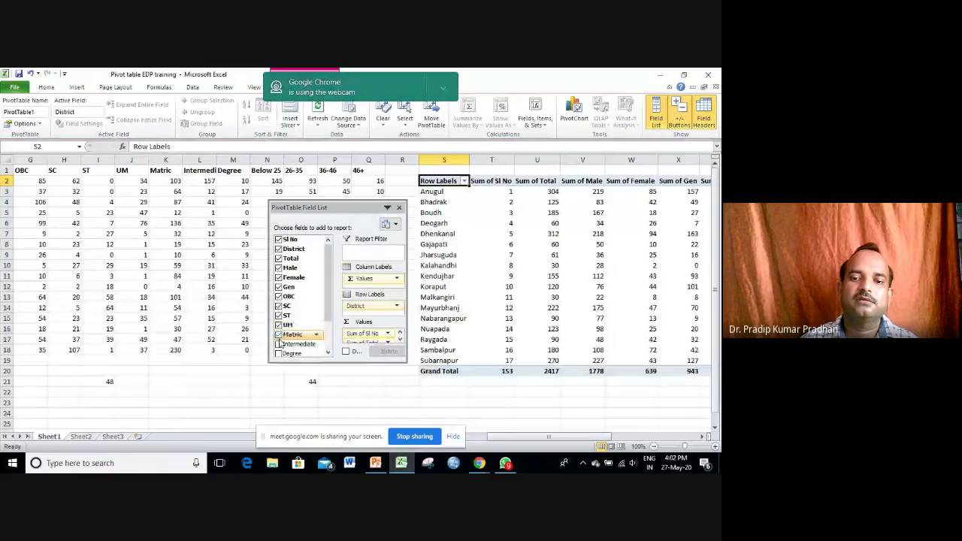
pyautogui.click(278, 335)
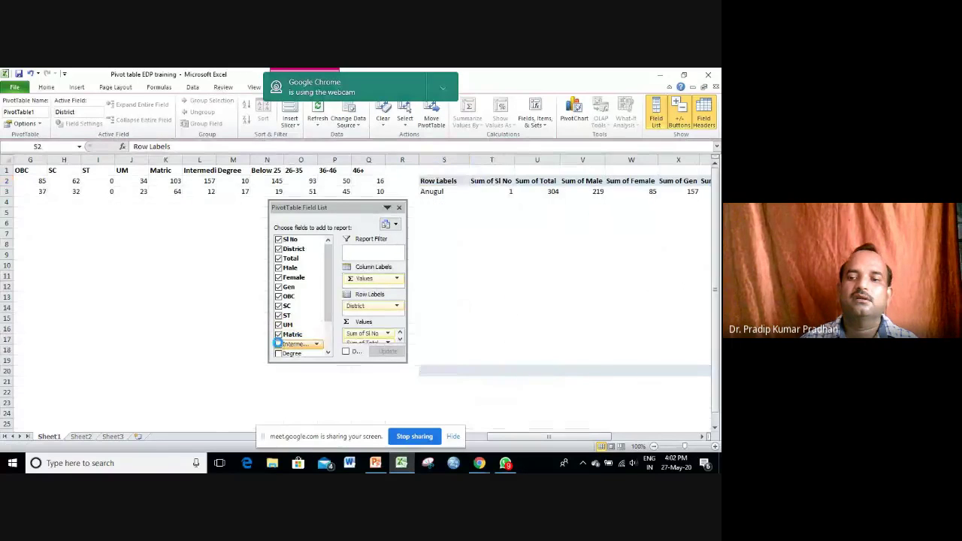
pyautogui.click(278, 344)
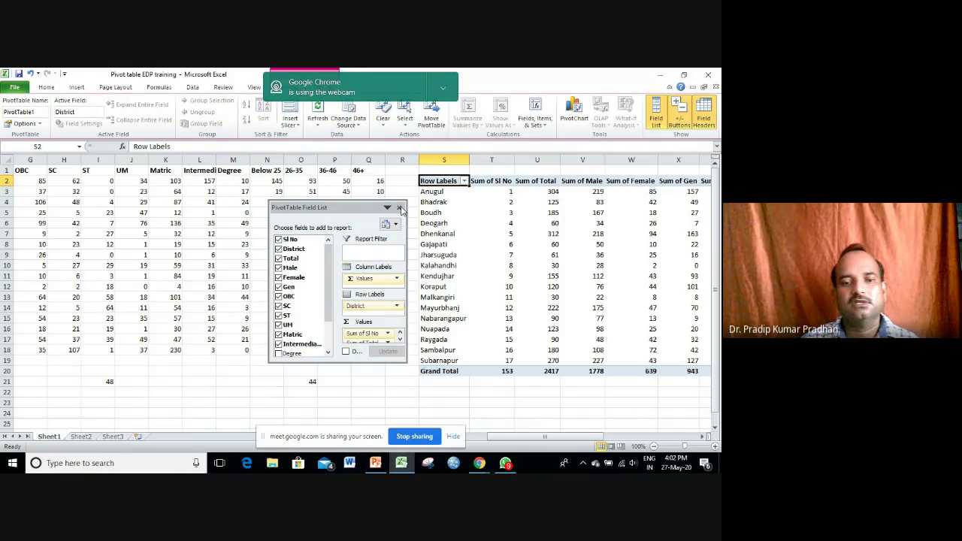
pyautogui.click(399, 208)
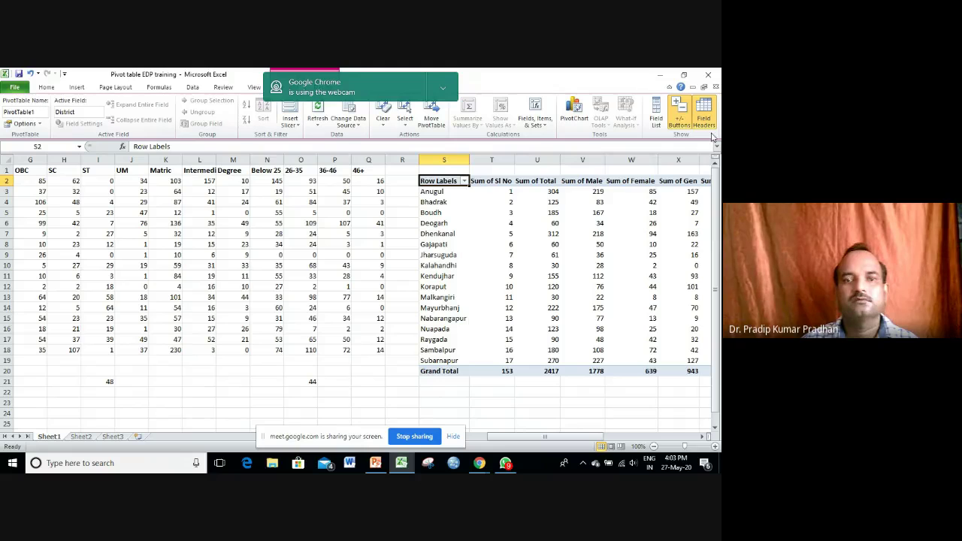
# Switch to the PowerPoint presentation and show slide 9, "Unit -7 Starting MS Power point"
pyautogui.click(662, 80)
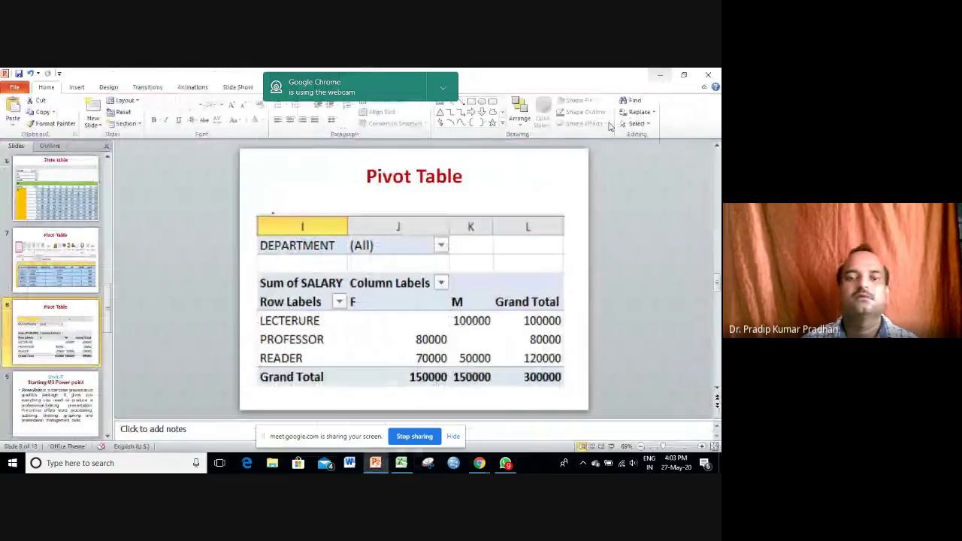
pyautogui.click(100, 431)
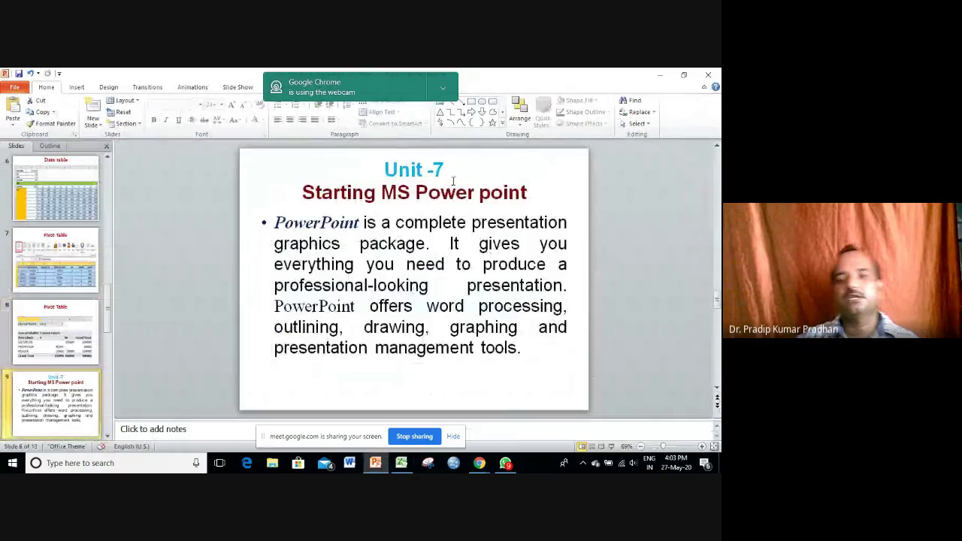